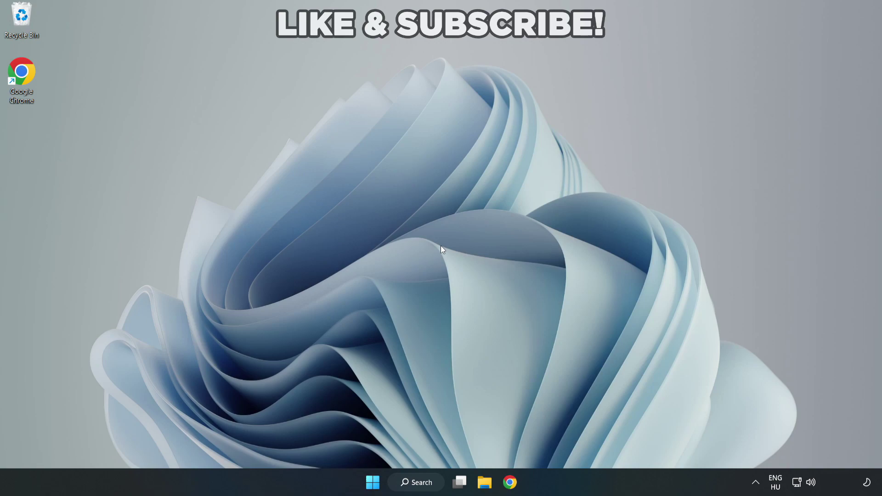
# - Search Windows for 'device manager' and launch Device Manager from the best match
pyautogui.click(421, 484)
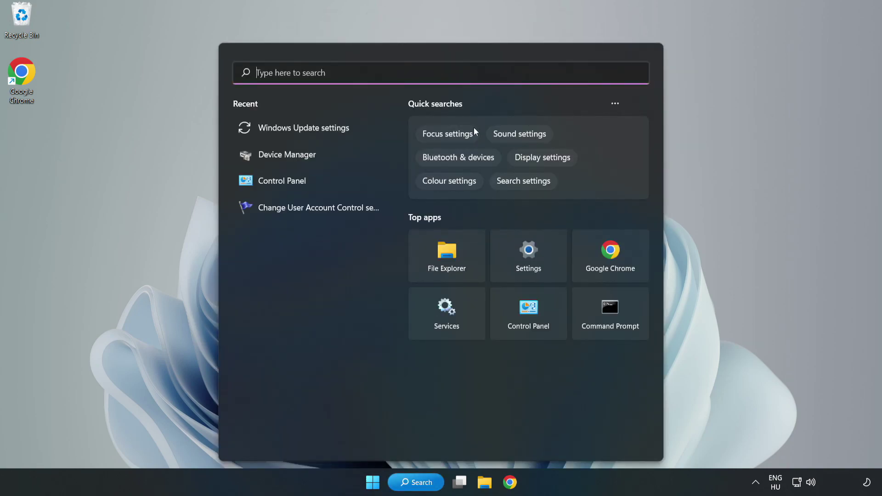
pyautogui.write('device m')
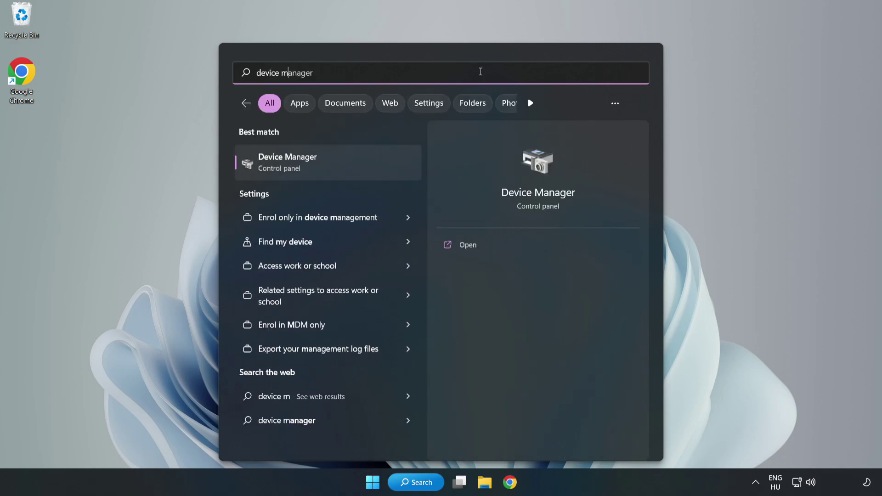
pyautogui.write('anager')
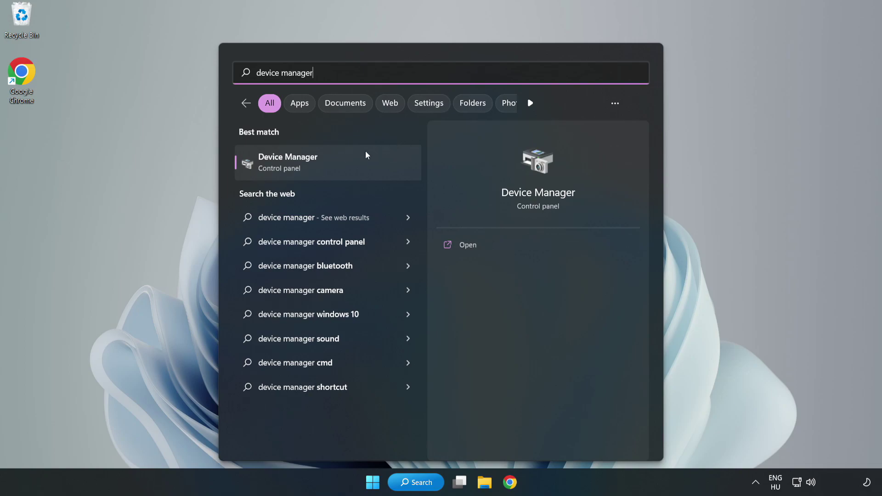
pyautogui.click(328, 169)
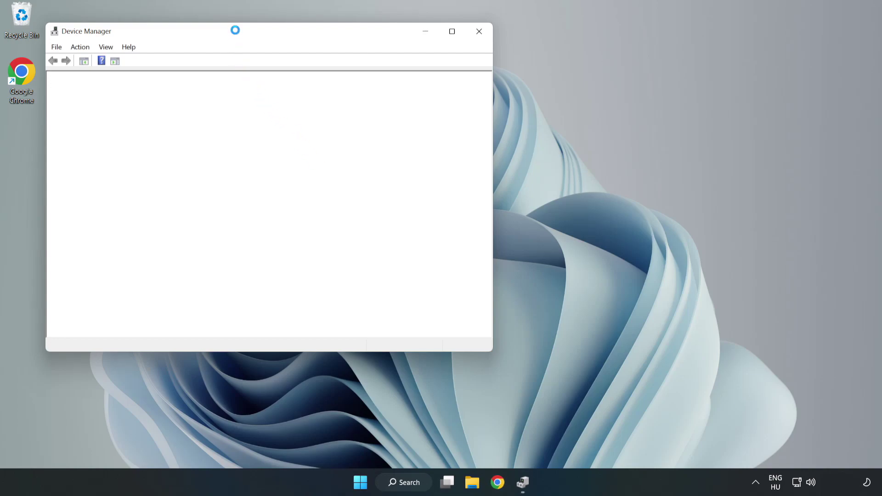
# - Center Device Manager, expand Display adapters and open the VMware SVGA 3D adapter's context menu
pyautogui.moveTo(235, 34); pyautogui.dragTo(392, 79)
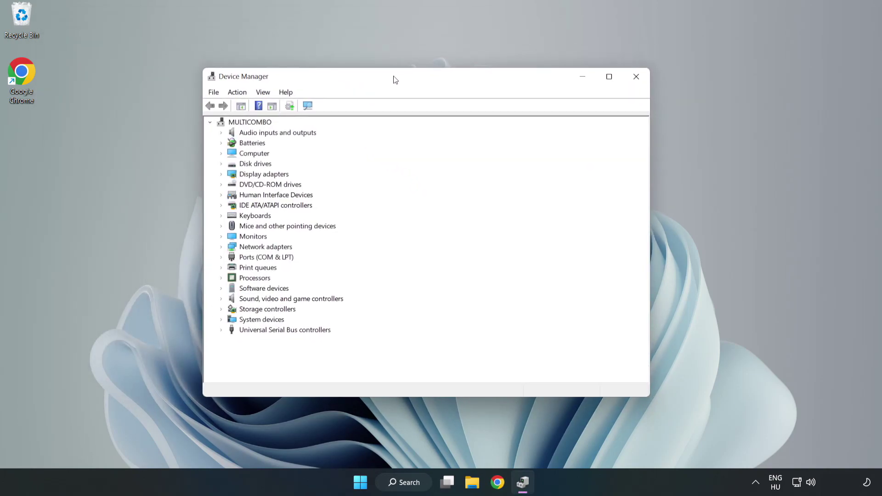
pyautogui.click(235, 175)
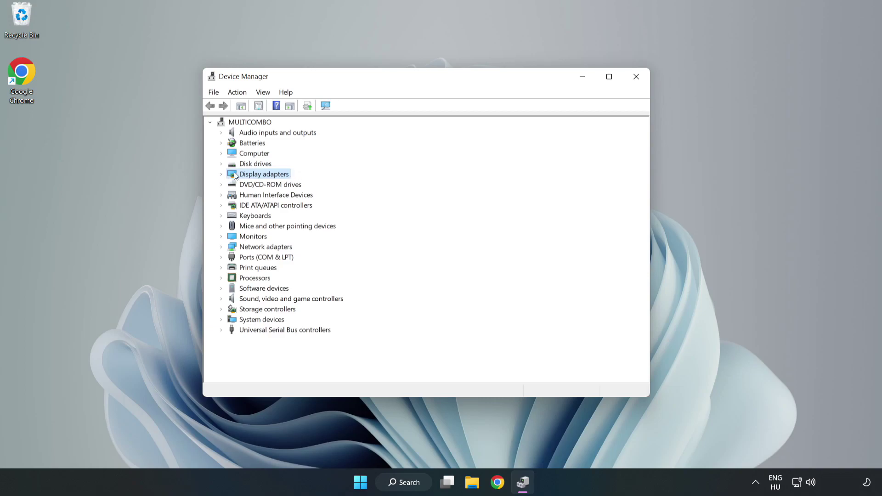
pyautogui.click(222, 175)
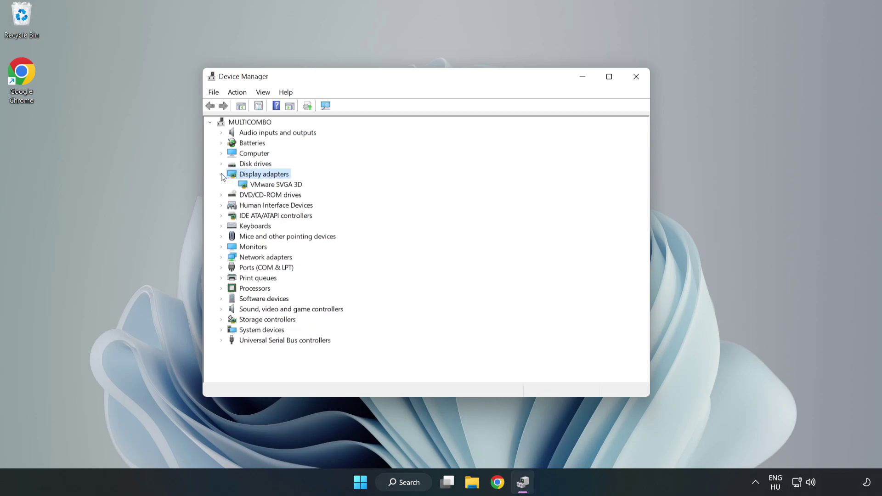
pyautogui.click(246, 185)
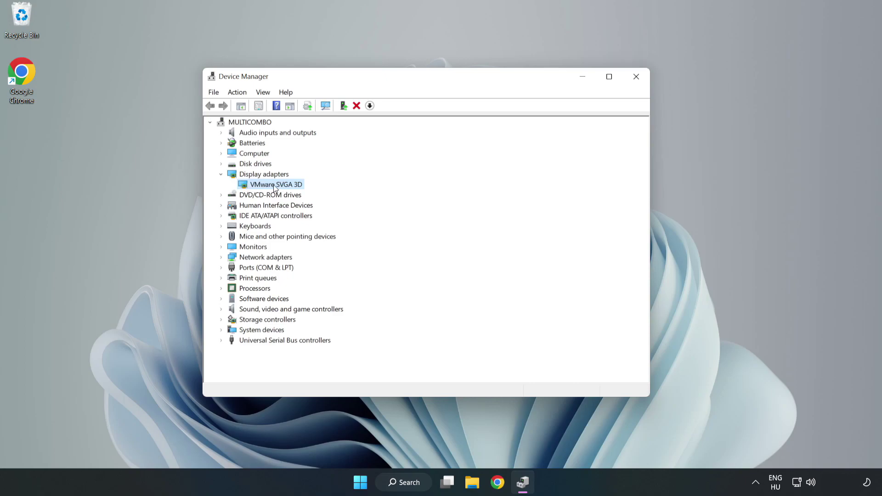
pyautogui.rightClick(274, 186)
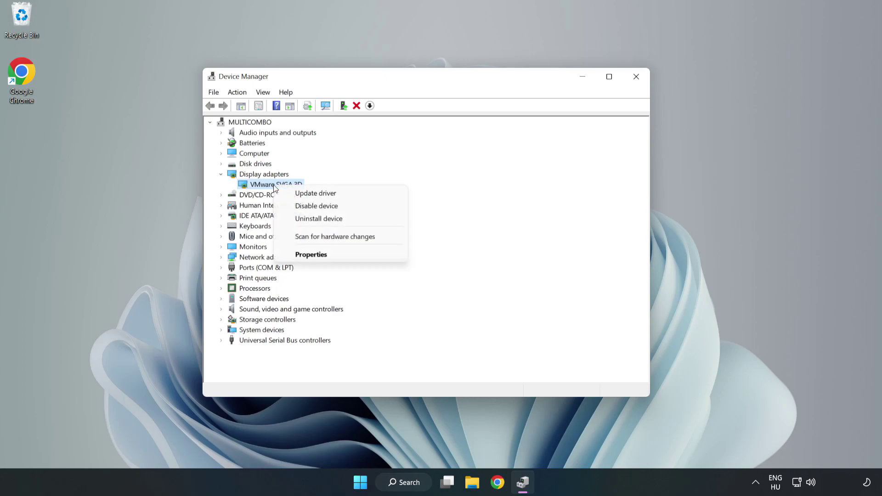
# - Search automatically for a VMware SVGA 3D driver update, which finds the best driver already installed
pyautogui.click(343, 198)
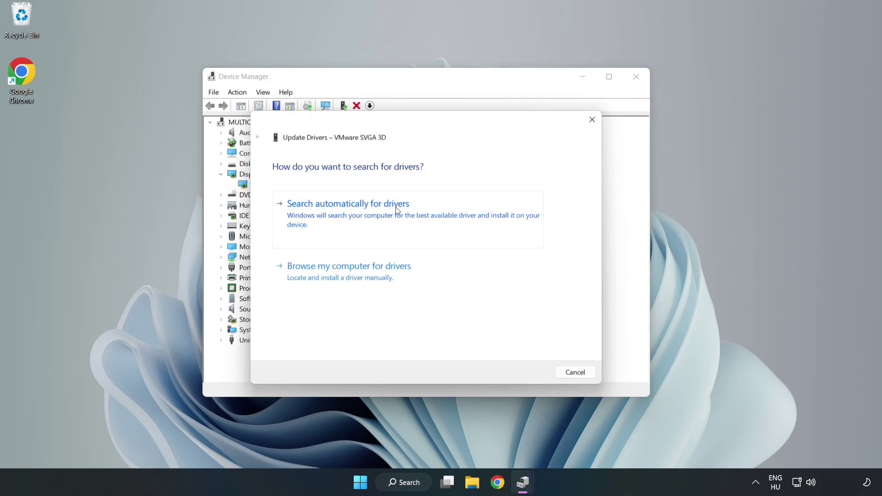
pyautogui.click(352, 215)
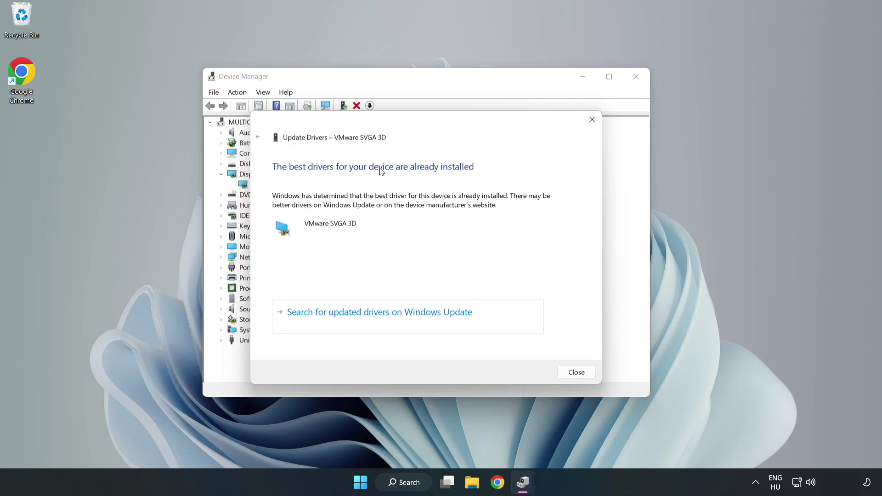
pyautogui.click(576, 373)
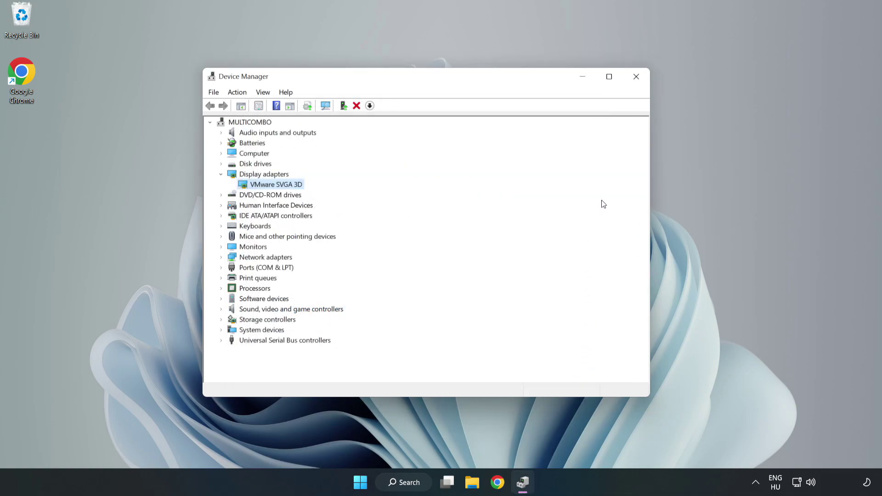
# - Close Device Manager and open Windows Update settings through a search for 'updates'
pyautogui.click(637, 82)
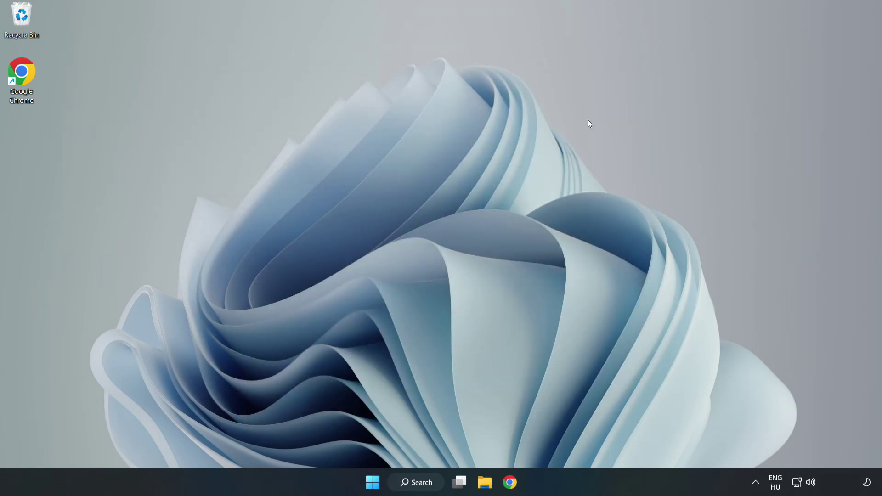
pyautogui.click(411, 482)
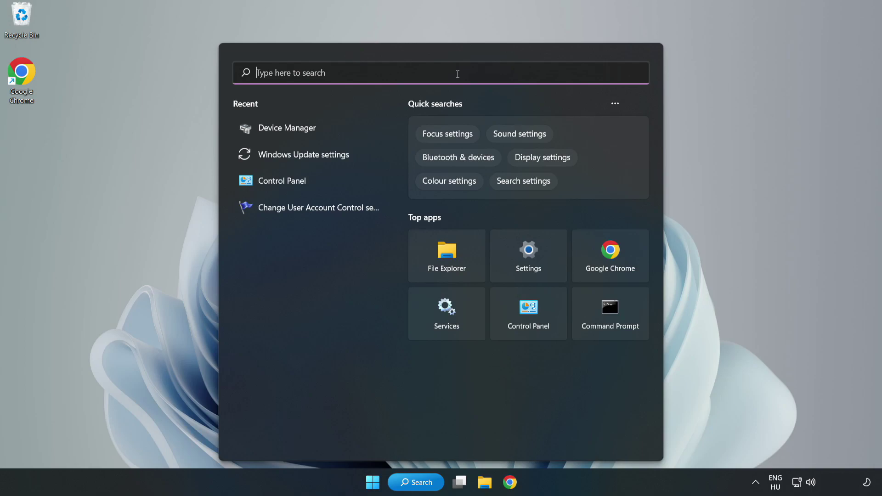
pyautogui.write('updates')
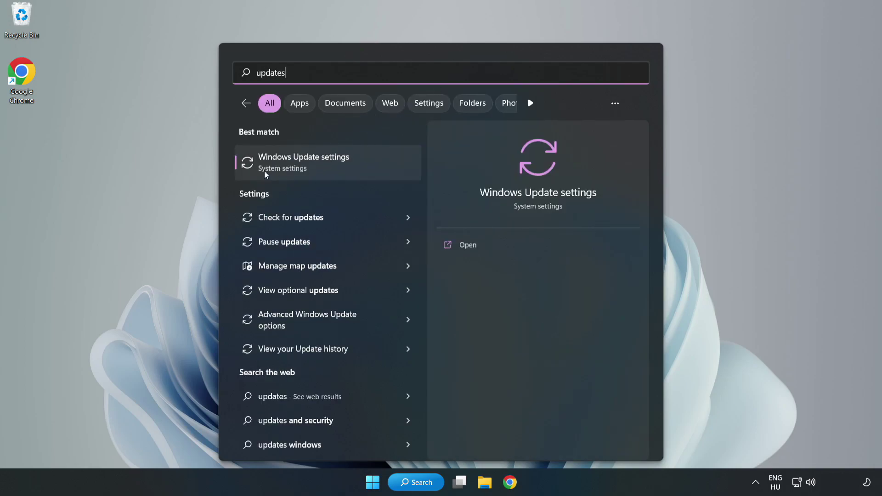
pyautogui.click(315, 167)
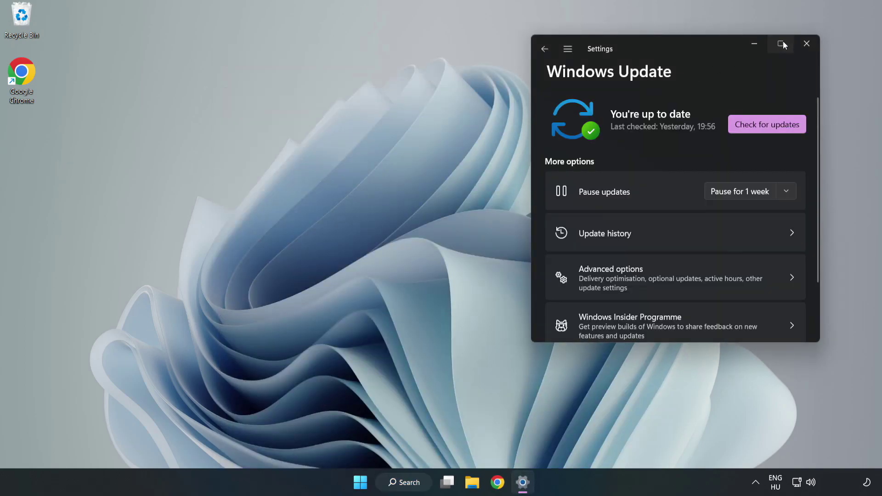
# - Maximize Settings and run Check for updates until it reports the system is up to date
pyautogui.click(781, 44)
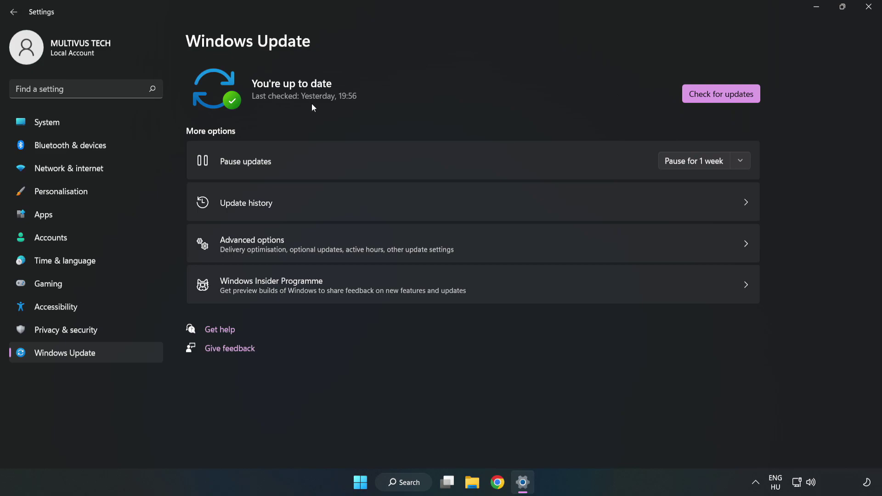
pyautogui.click(724, 95)
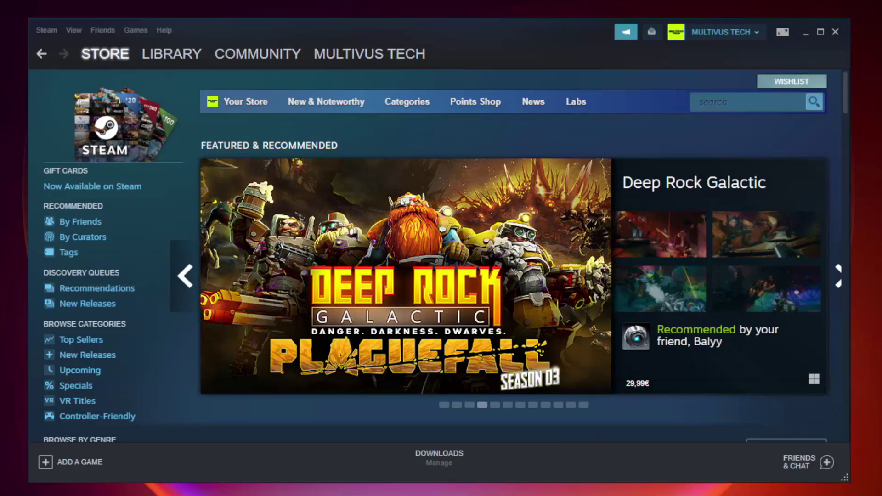
# - Switch Steam from the store to the Library and open YOUR NOT WORKING GAME's context menu
pyautogui.moveTo(174, 55)
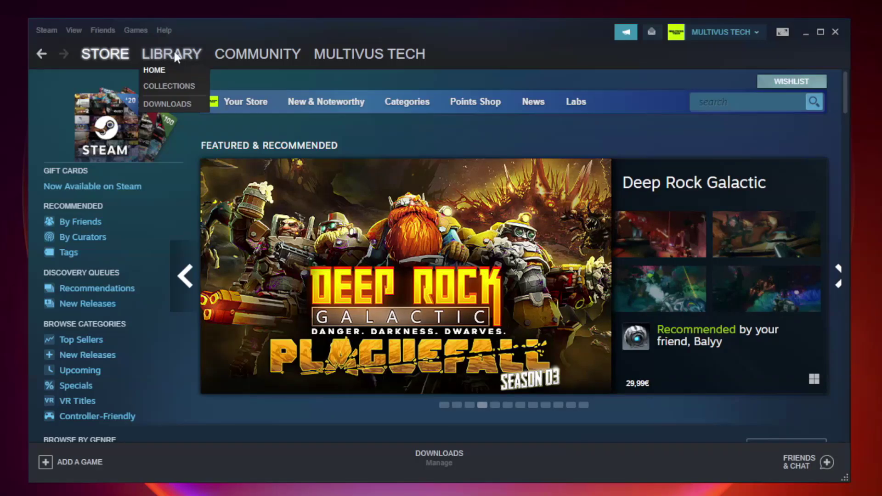
pyautogui.click(178, 59)
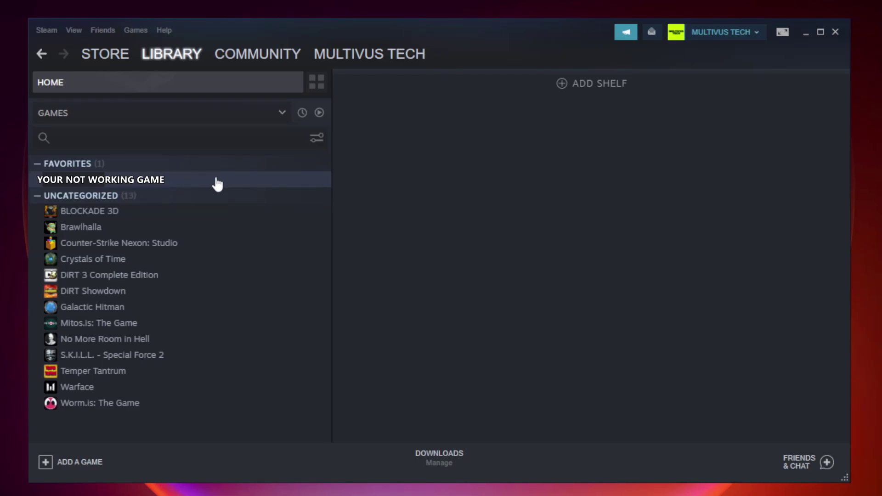
pyautogui.rightClick(190, 184)
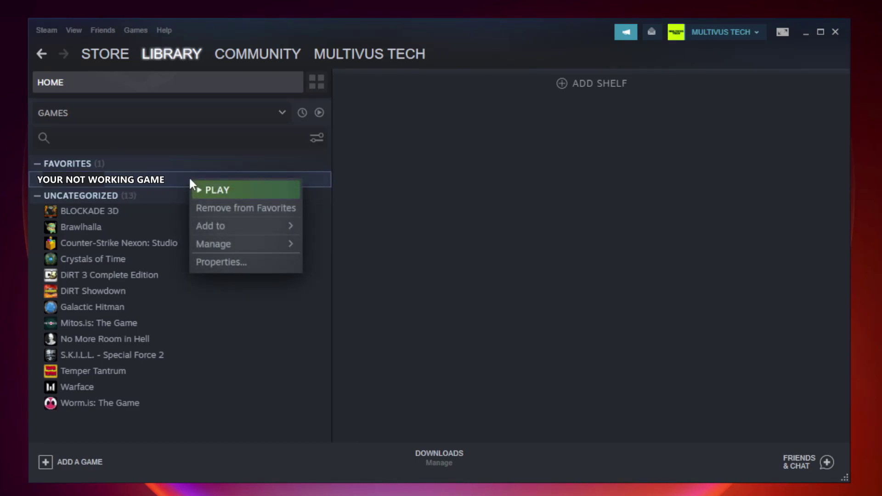
# - Verify the integrity of Unturned's local files in Properties, validating all 9192 files
pyautogui.click(243, 261)
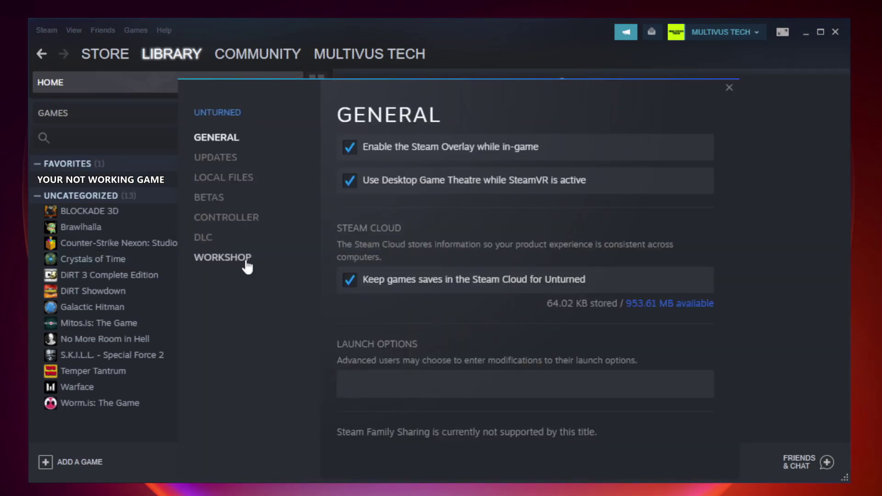
pyautogui.click(235, 183)
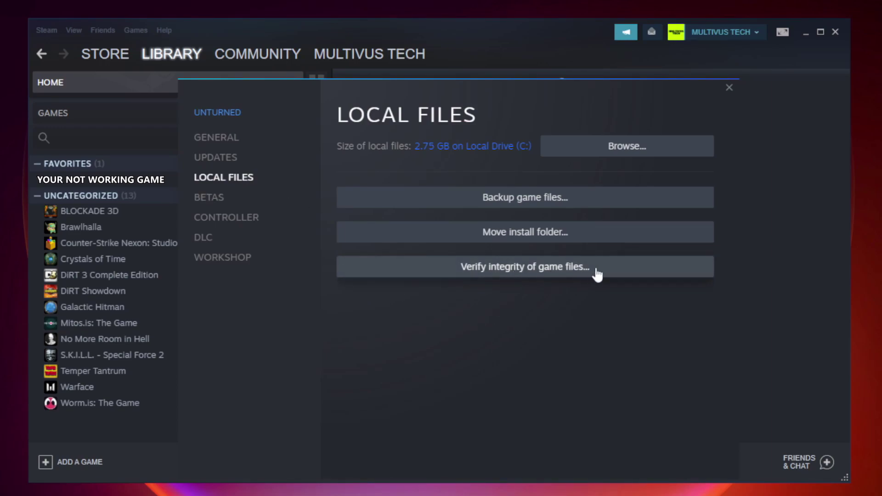
pyautogui.click(534, 268)
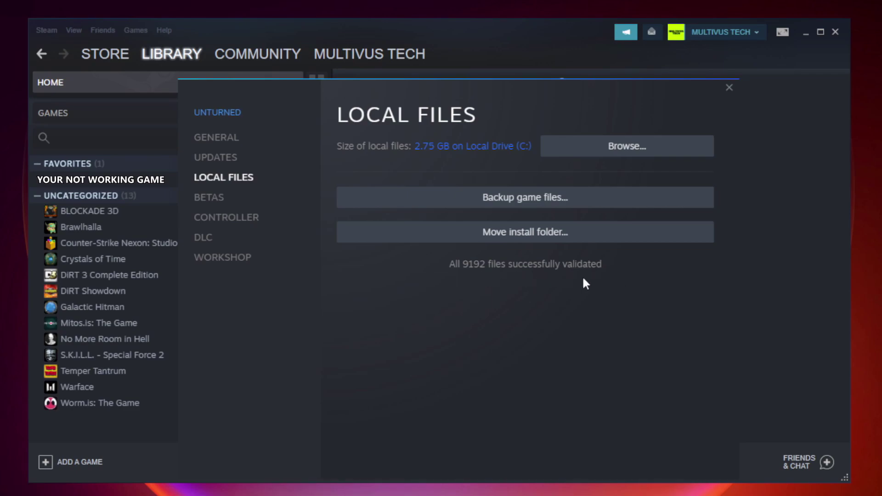
# - Browse to the game's steamapps\common install folder and open the YOUR NOT WORKING GAME shortcut's context menu
pyautogui.click(630, 154)
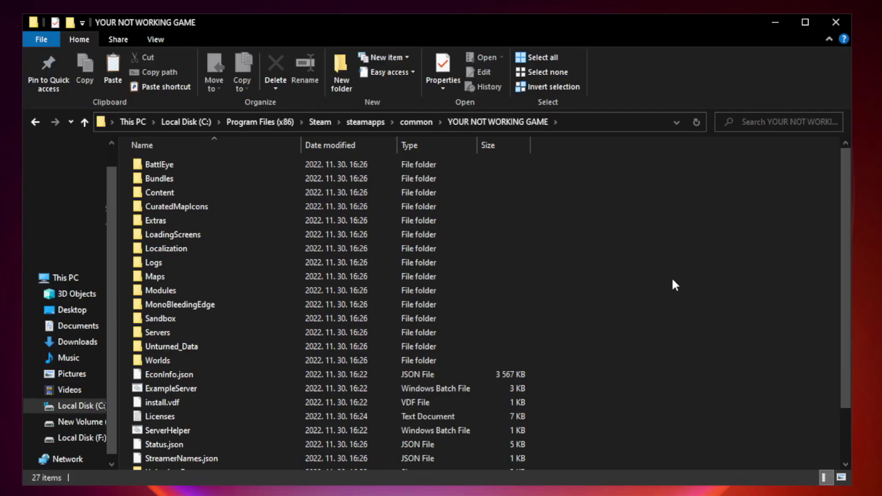
pyautogui.moveTo(846, 241); pyautogui.dragTo(847, 318)
pyautogui.click(350, 461)
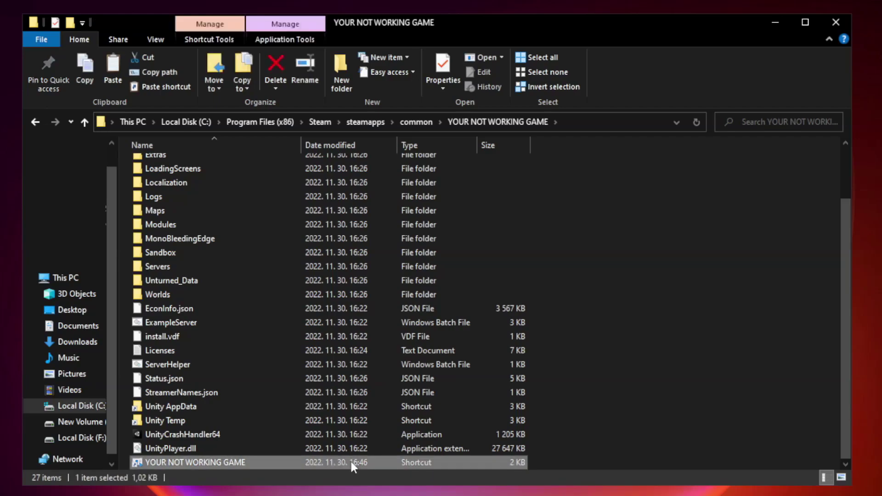
pyautogui.rightClick(299, 462)
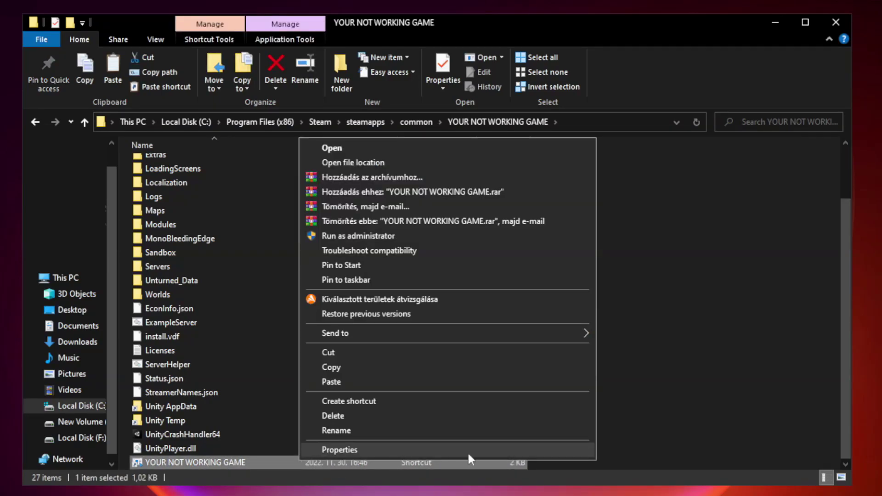
# - Set the shortcut to Windows 8 compatibility mode, run as administrator, with fullscreen optimizations disabled
pyautogui.click(444, 451)
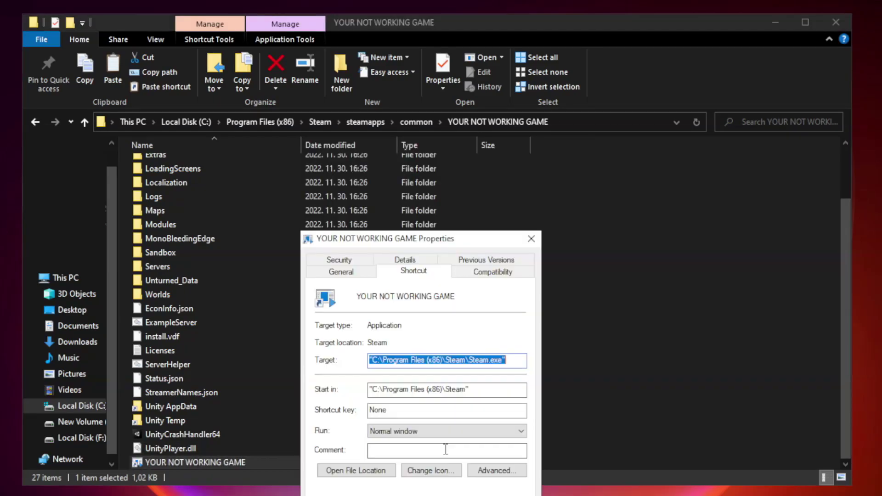
pyautogui.moveTo(438, 243); pyautogui.dragTo(437, 101)
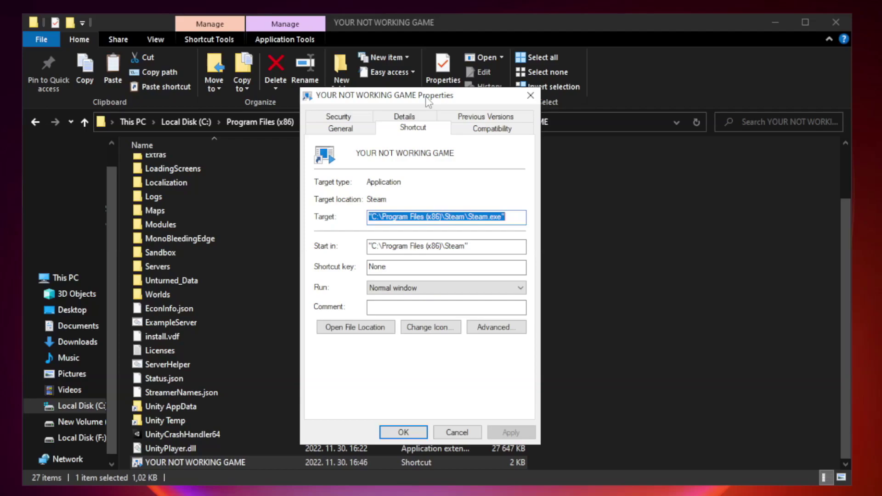
pyautogui.click(490, 129)
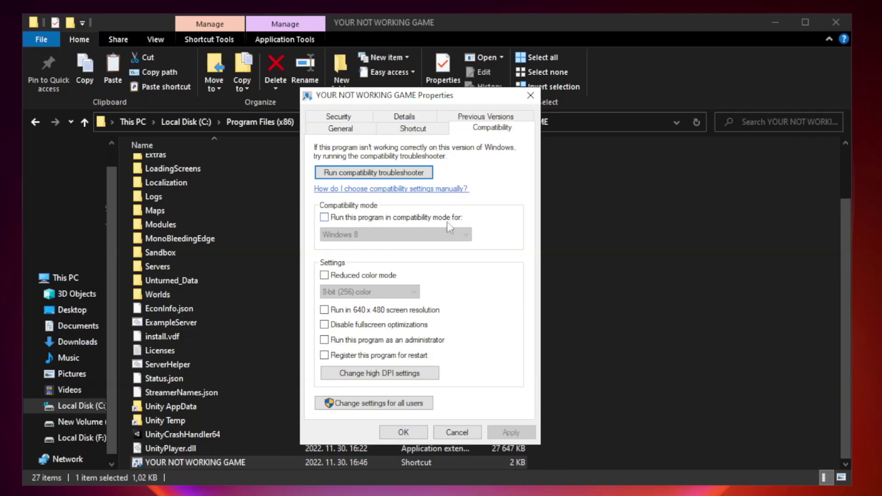
pyautogui.click(352, 219)
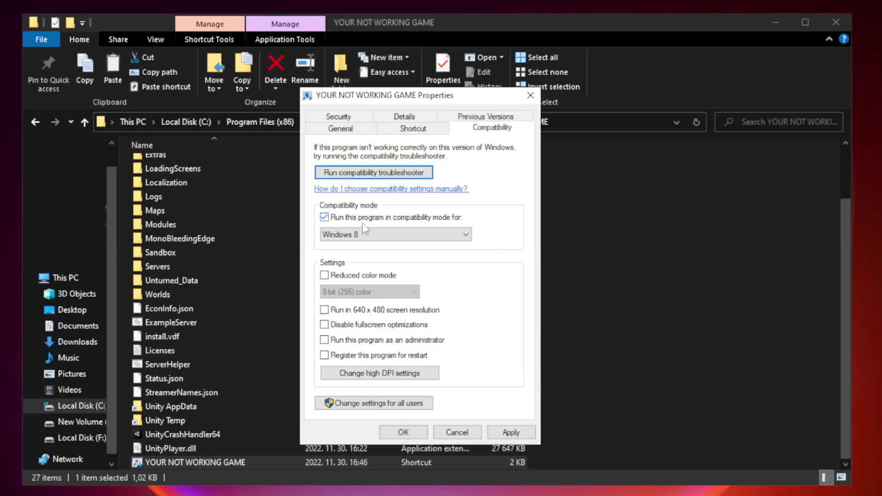
pyautogui.click(393, 236)
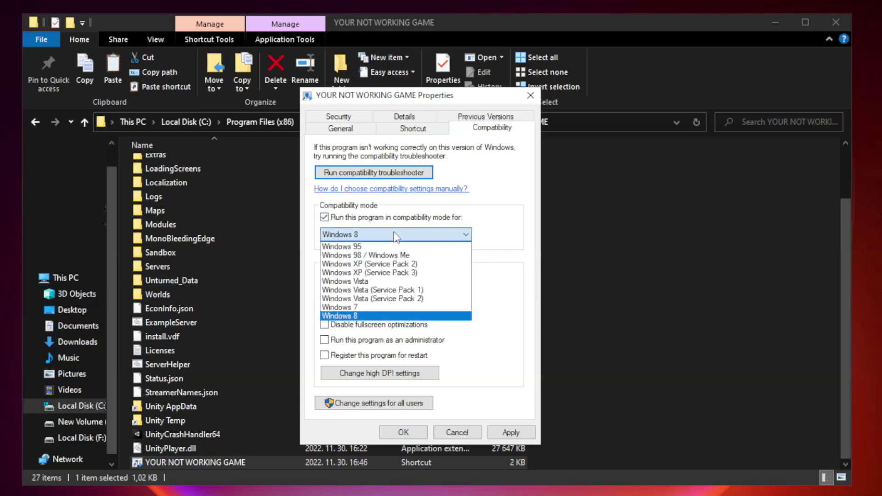
pyautogui.click(372, 317)
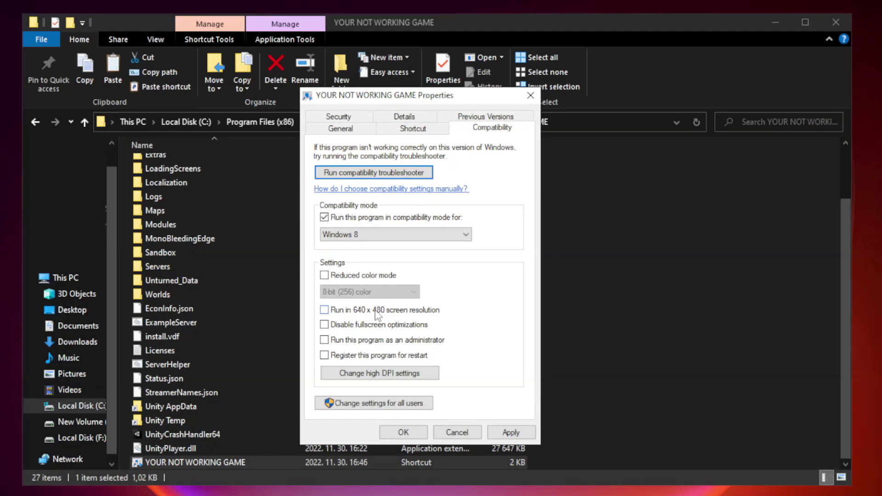
pyautogui.click(346, 327)
pyautogui.click(347, 343)
pyautogui.click(510, 434)
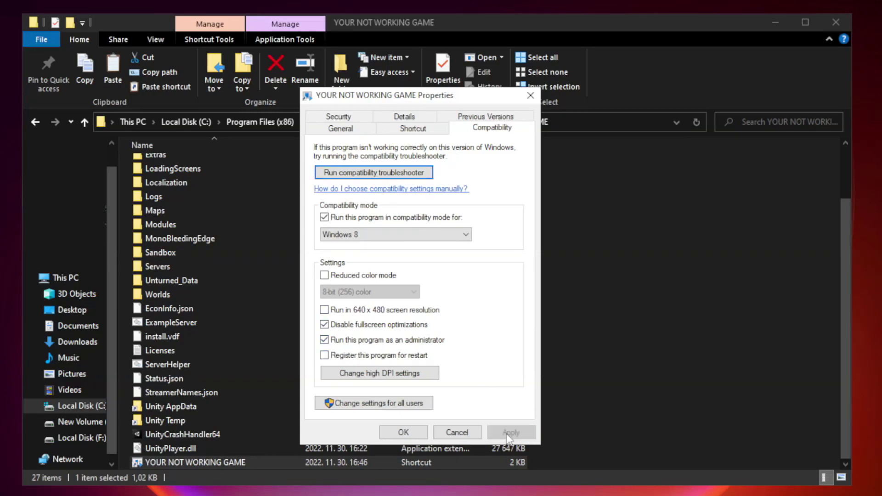
pyautogui.click(403, 433)
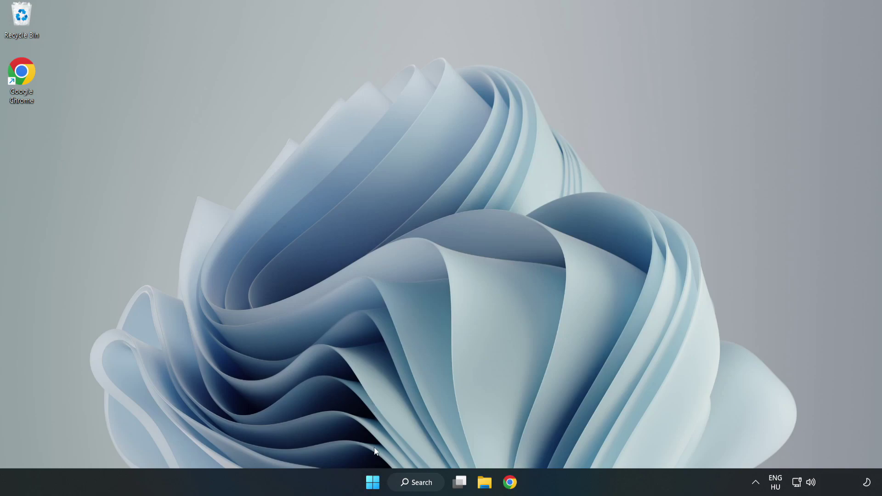
# - Disable Cortana, Microsoft Edge, Microsoft Teams and Phone Link in Task Manager's Startup apps
pyautogui.rightClick(375, 485)
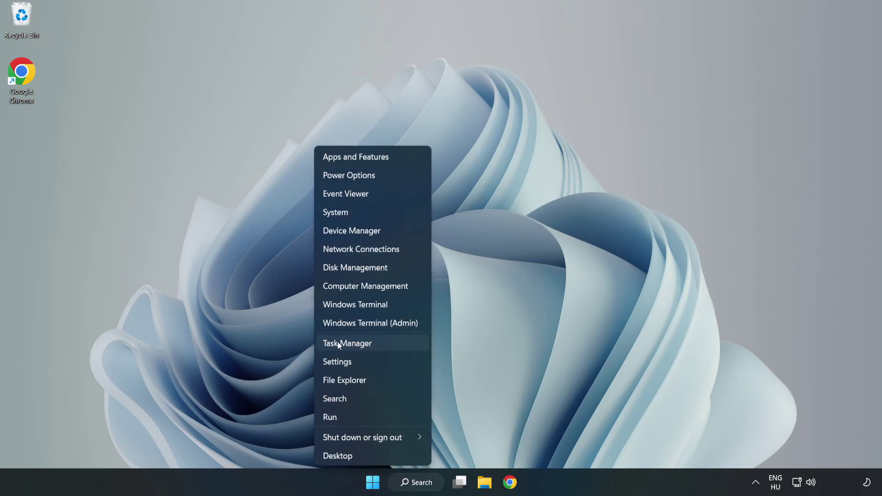
pyautogui.click(370, 343)
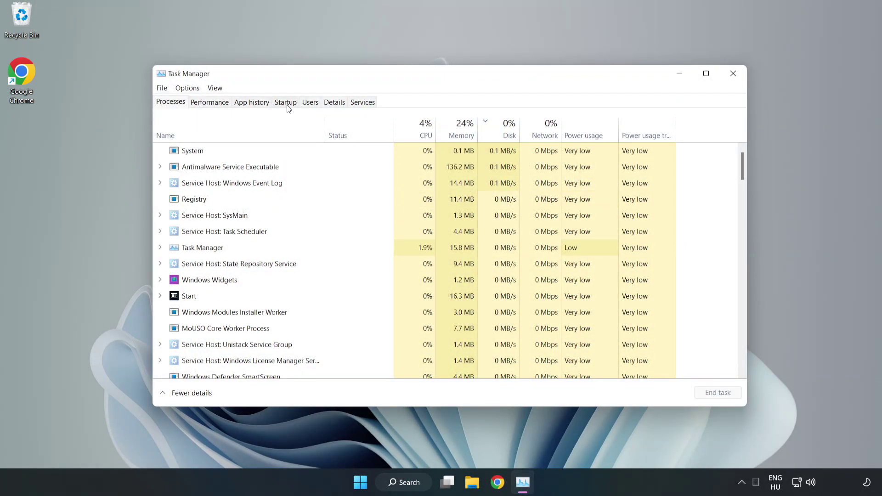
pyautogui.click(286, 104)
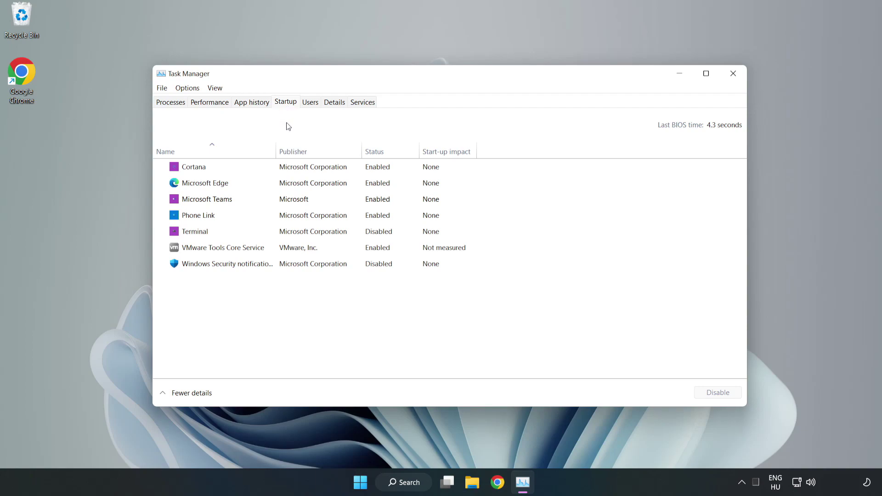
pyautogui.click(715, 393)
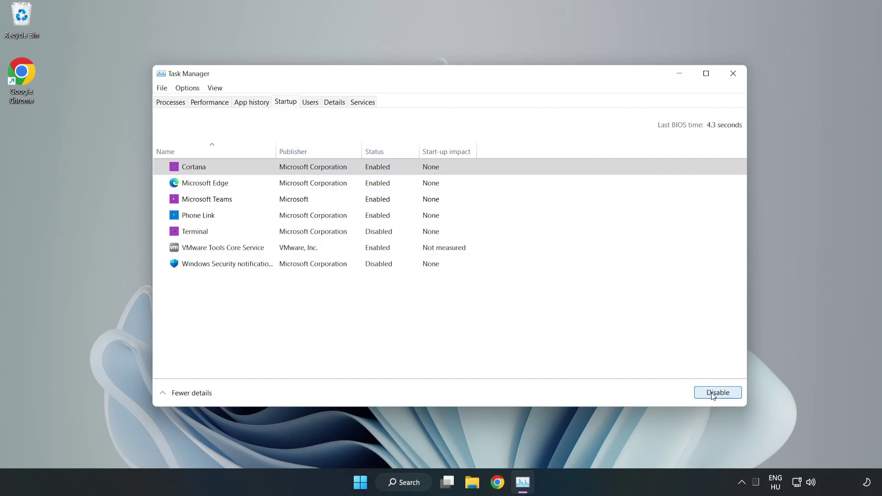
pyautogui.click(381, 181)
pyautogui.click(718, 392)
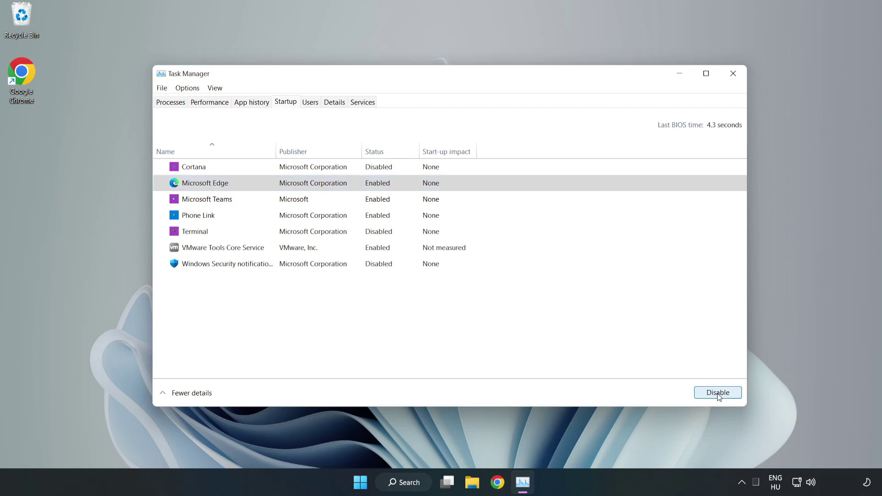
pyautogui.click(358, 199)
pyautogui.click(717, 393)
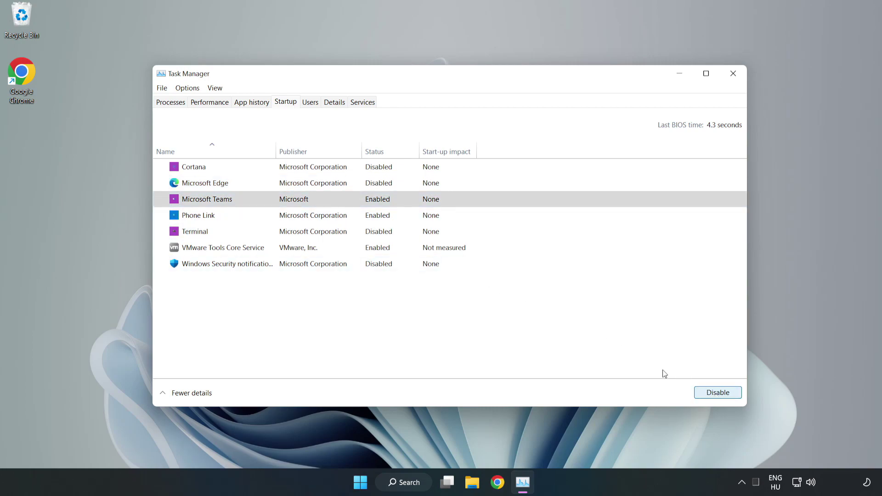
pyautogui.click(295, 218)
pyautogui.click(699, 393)
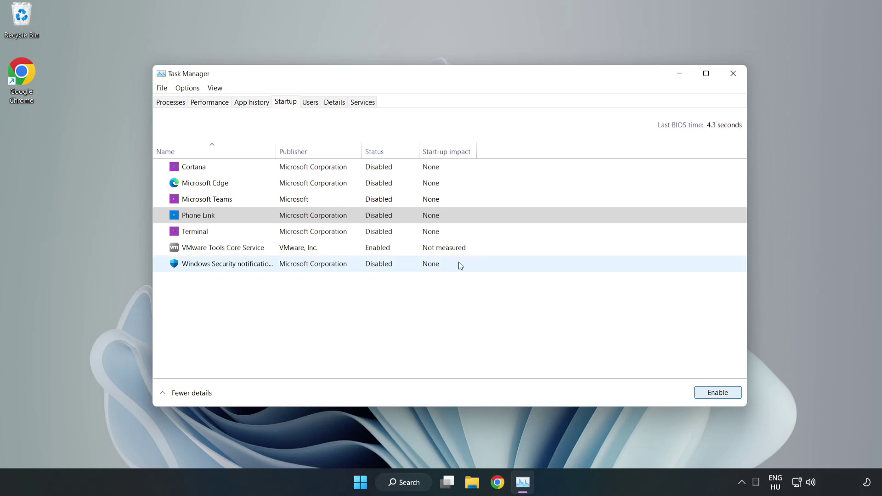
# - Close Task Manager and launch Windows Security by searching 'security'
pyautogui.click(733, 74)
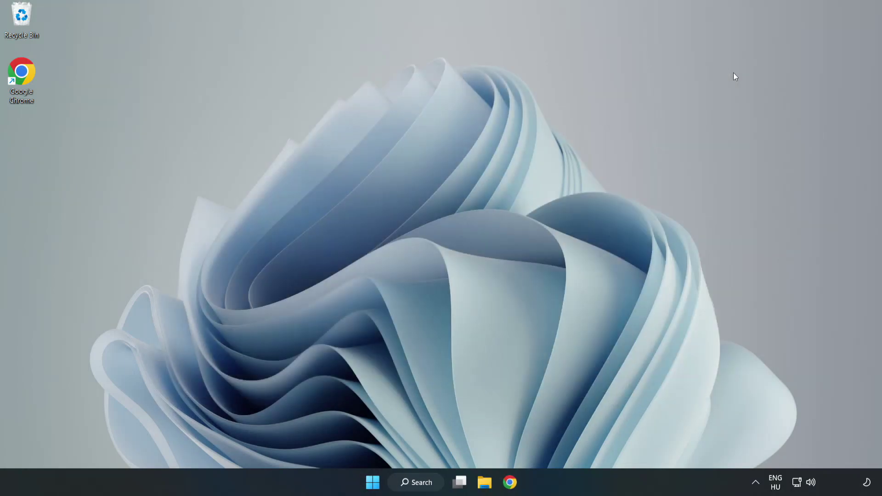
pyautogui.click(425, 486)
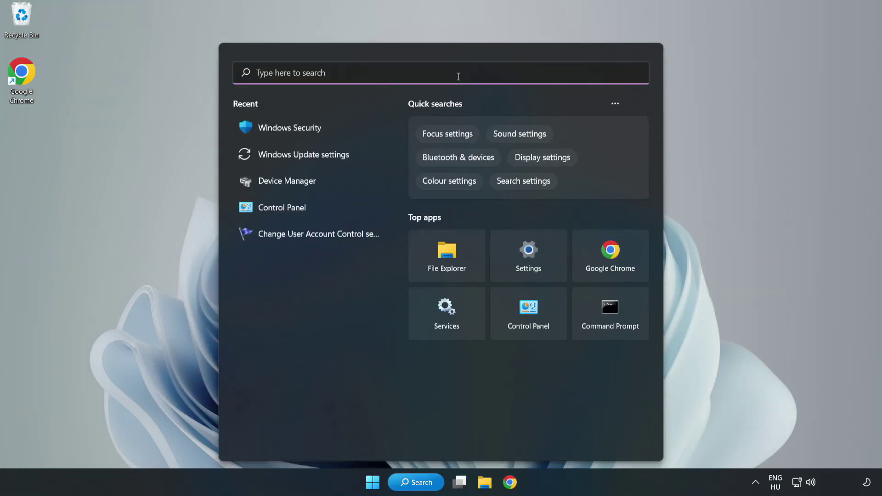
pyautogui.write('sec')
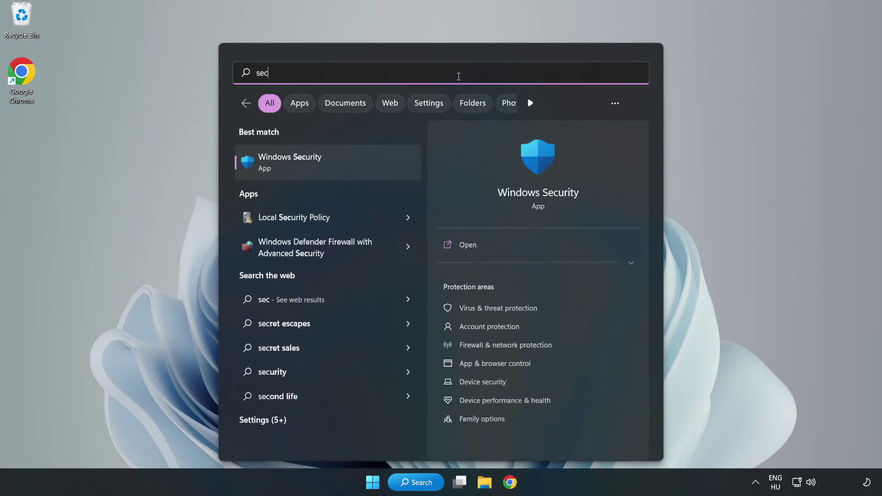
pyautogui.write('urity')
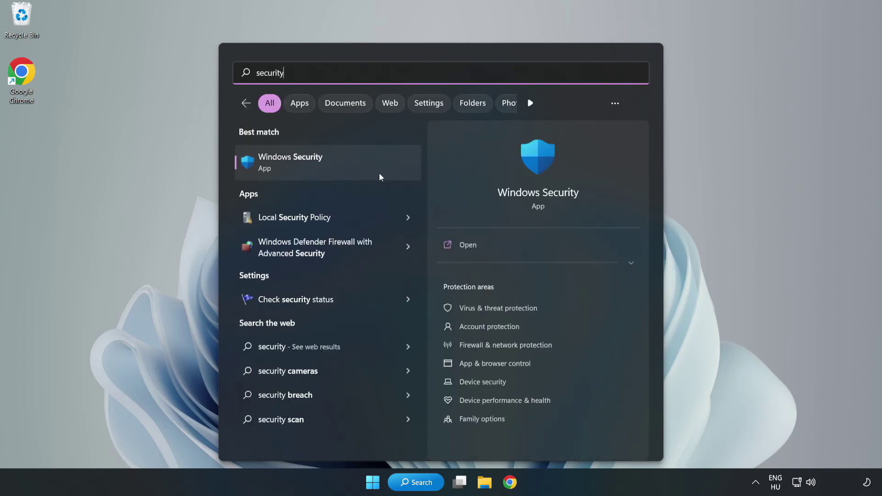
pyautogui.click(321, 169)
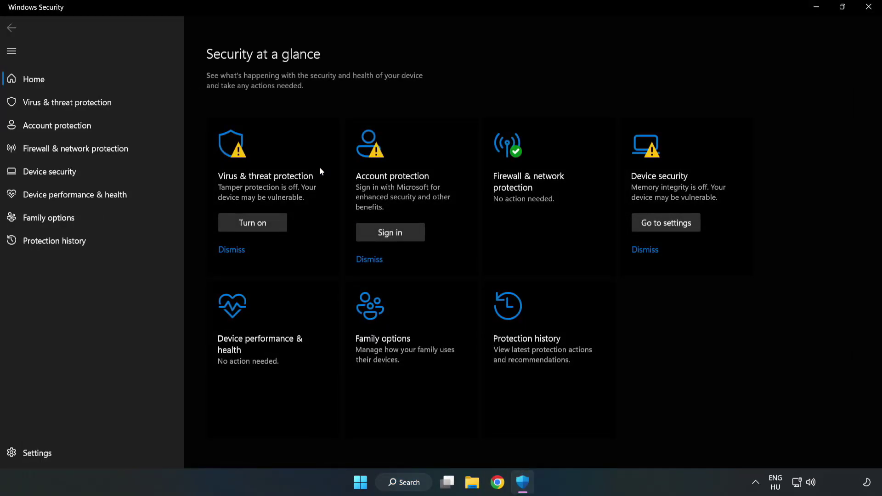
# - Go to Virus & threat protection and scroll down its status page
pyautogui.click(57, 105)
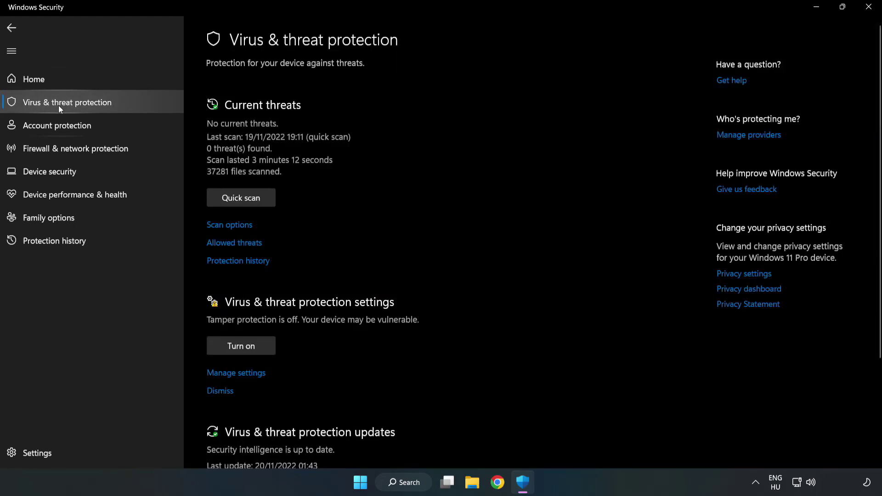
pyautogui.scroll(-2, 461, 182)
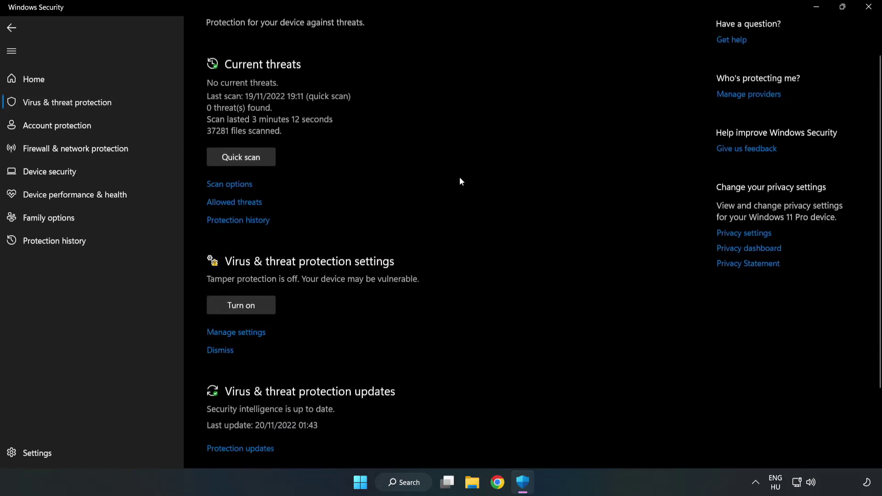
pyautogui.scroll(-2, 462, 181)
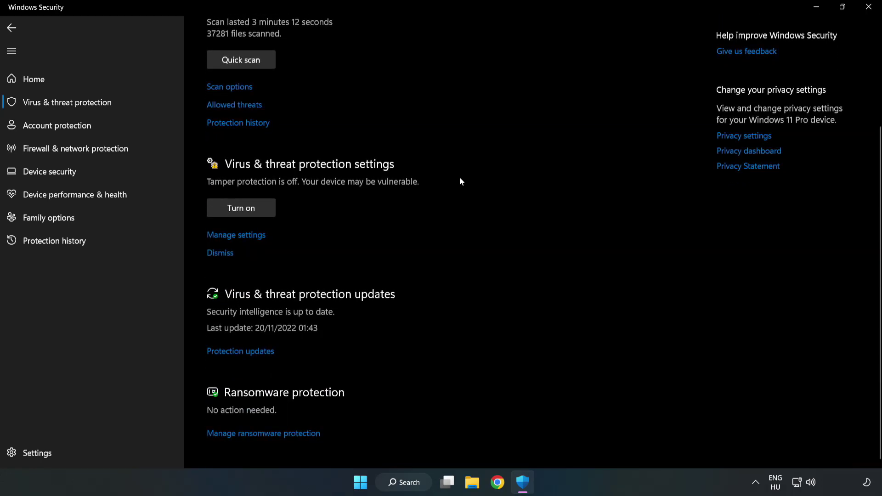
# - Open Virus & threat protection settings, reach Exclusions, and list the exclusion types available to add
pyautogui.click(230, 235)
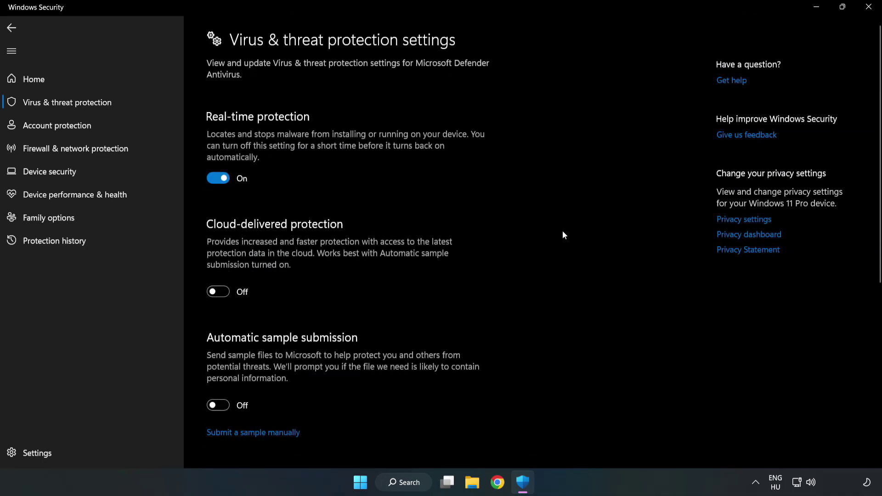
pyautogui.scroll(-5, 564, 235)
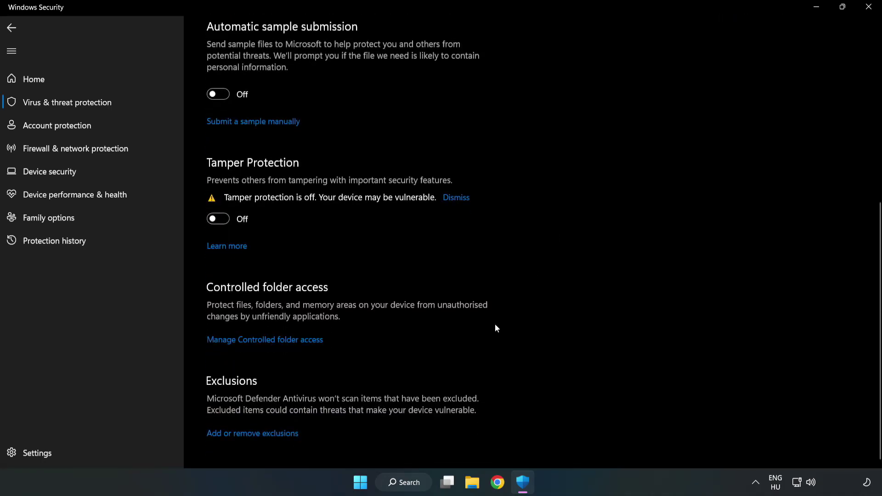
pyautogui.click(226, 435)
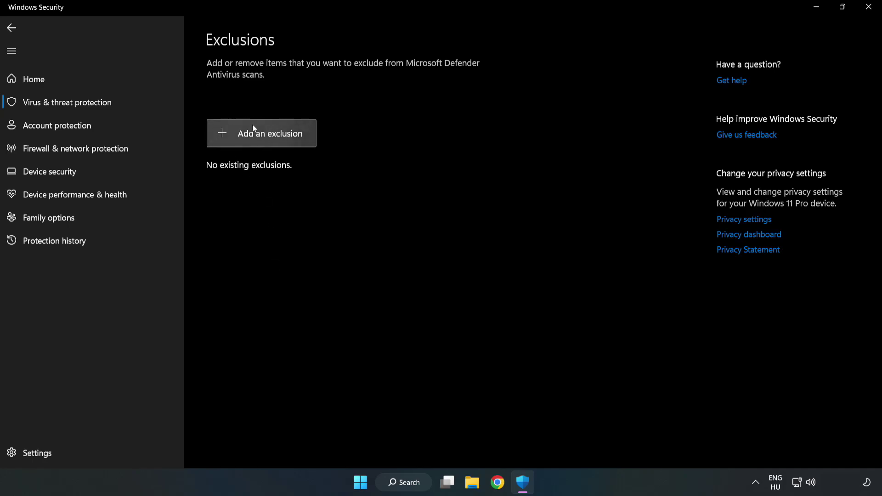
pyautogui.click(270, 137)
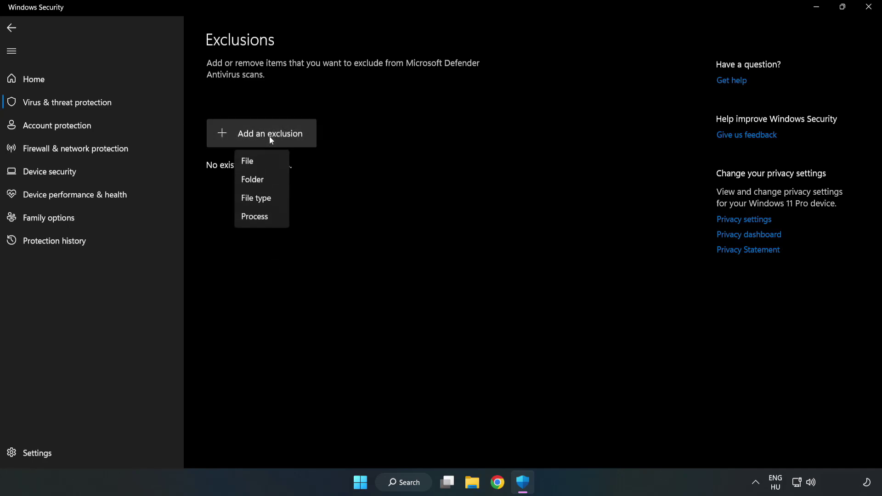
# - Add a File exclusion for the NOT WORKING APP shortcut in C:\Program Files (x86)\NOT WORKING APP
pyautogui.click(252, 163)
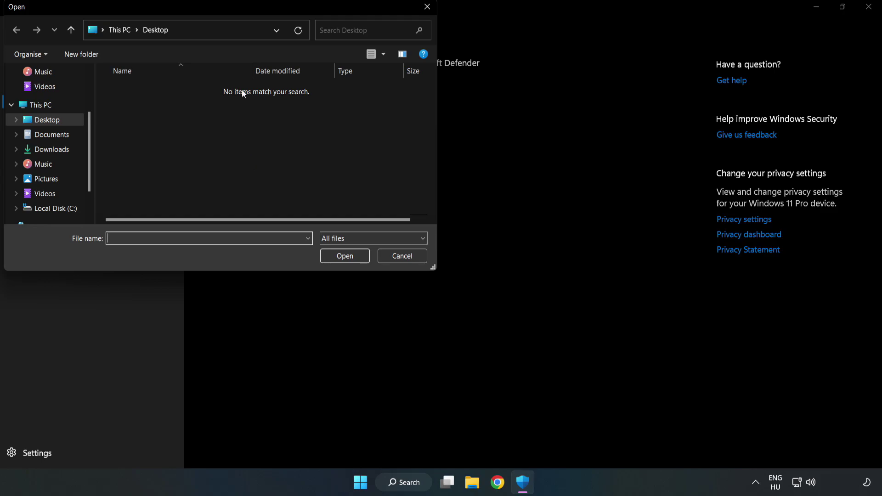
pyautogui.moveTo(237, 8); pyautogui.dragTo(406, 101)
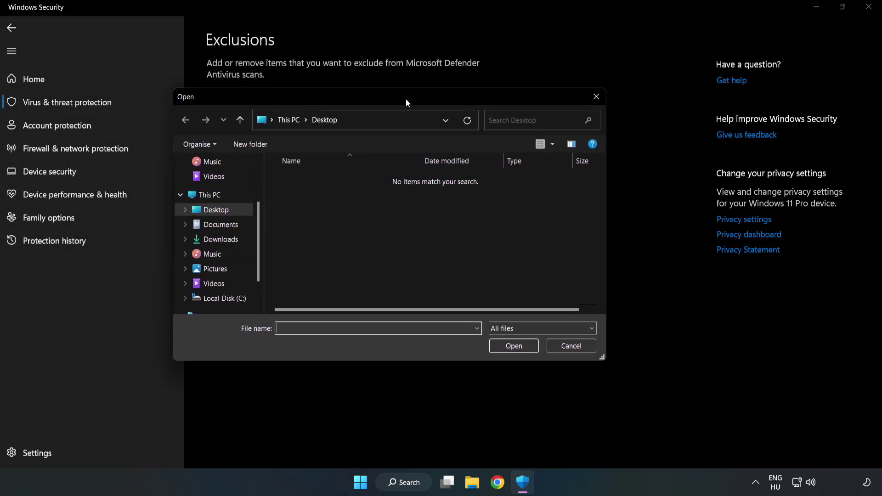
pyautogui.click(225, 299)
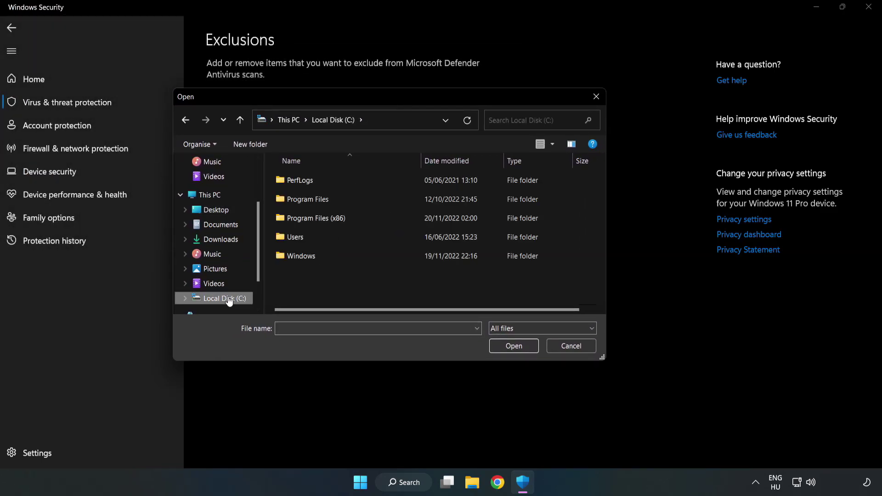
pyautogui.doubleClick(347, 219)
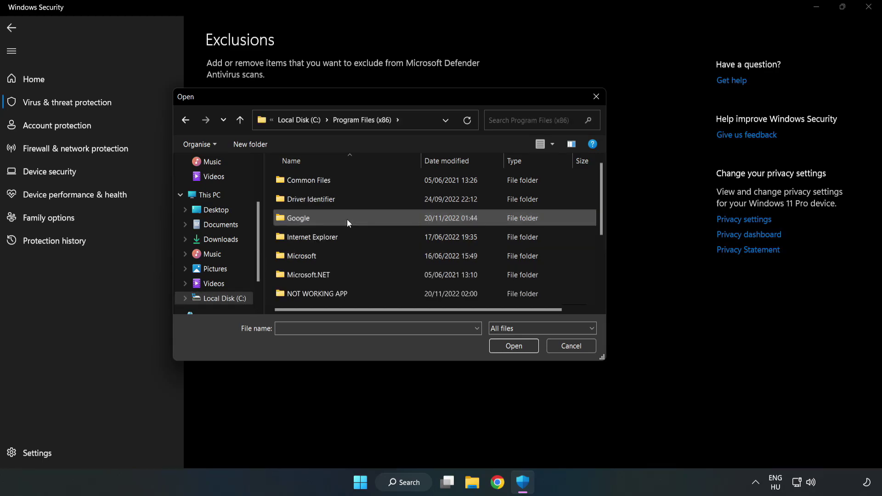
pyautogui.doubleClick(346, 292)
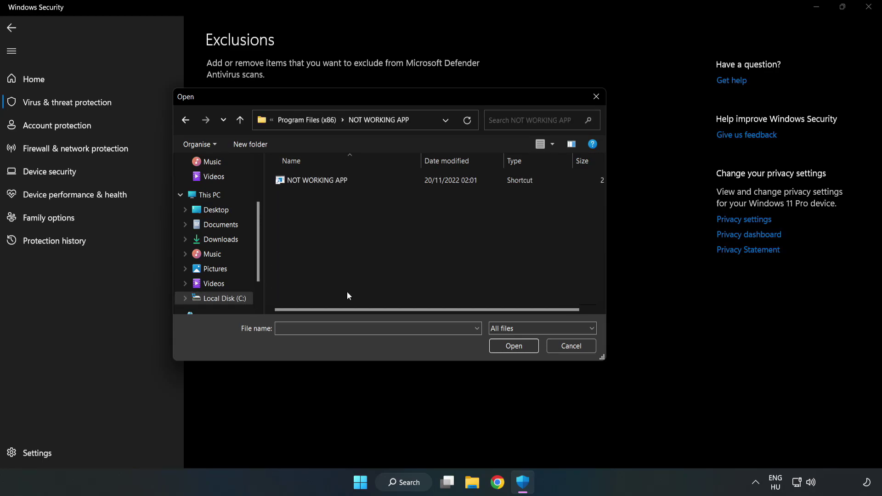
pyautogui.click(310, 179)
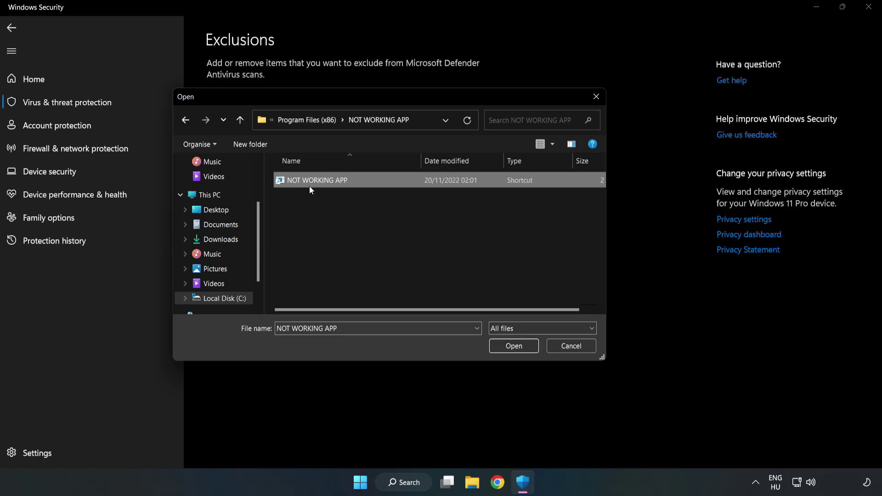
pyautogui.click(515, 350)
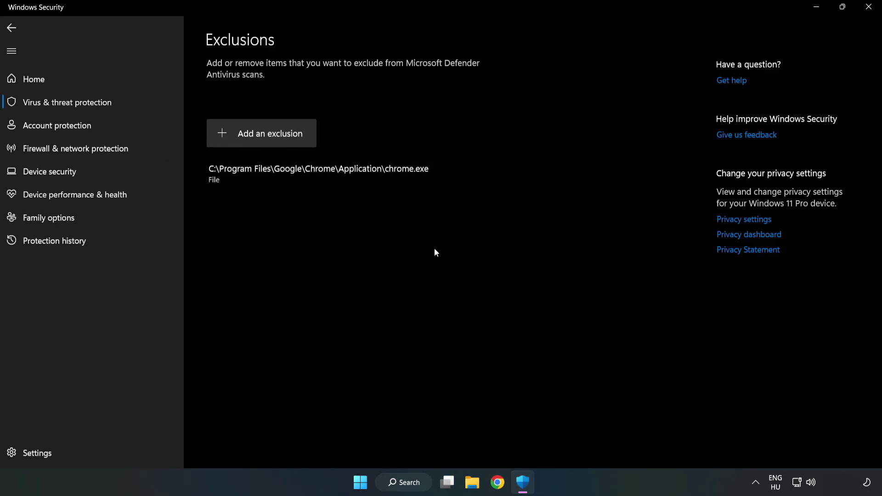
# - Close Windows Security and bring up the Start menu power options showing Restart
pyautogui.click(868, 12)
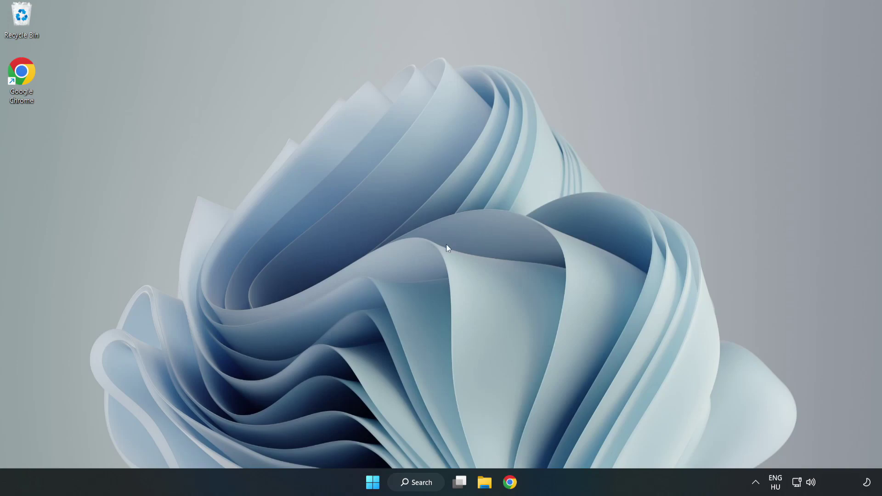
pyautogui.click(373, 482)
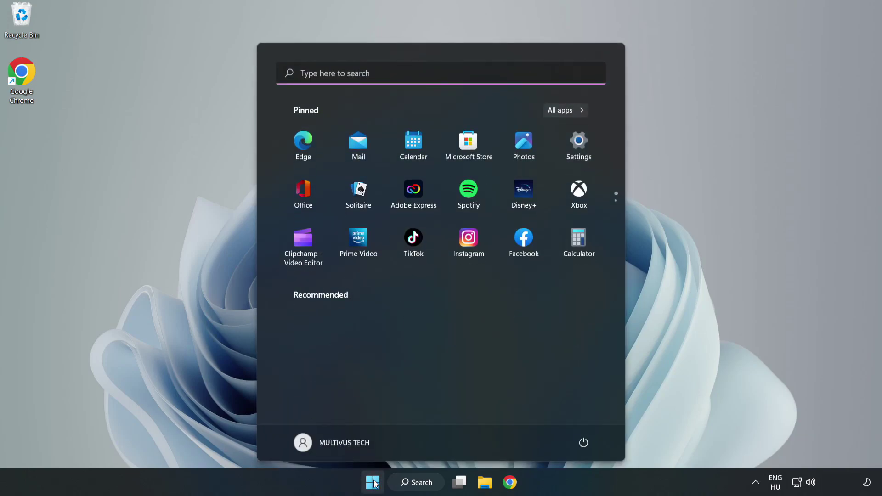
pyautogui.click(583, 443)
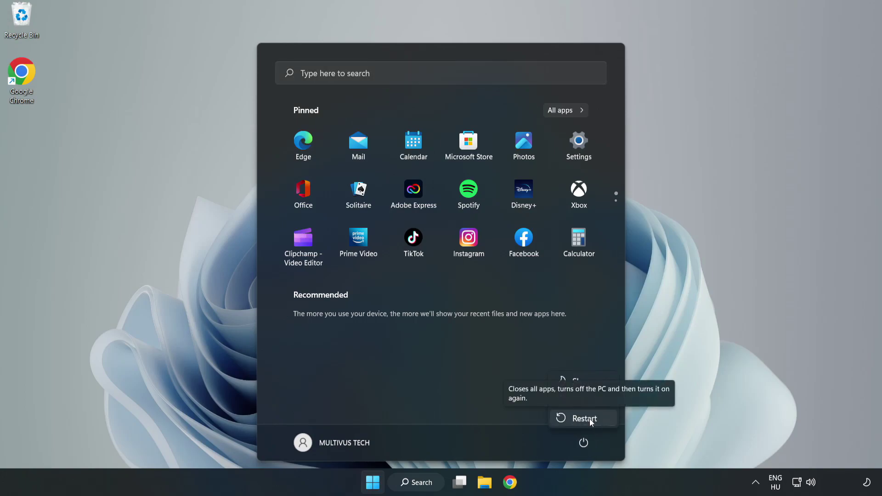